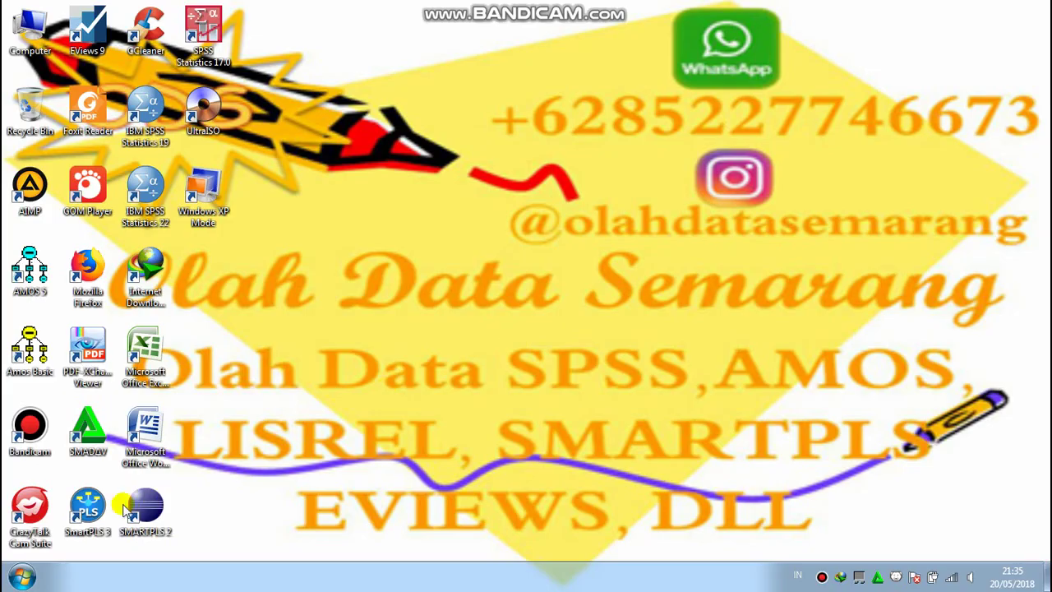
- Open Windows Explorer maximized and go to the Data User 1 (D:) drive
{"action": "right_click", "coordinate": [16, 582]}
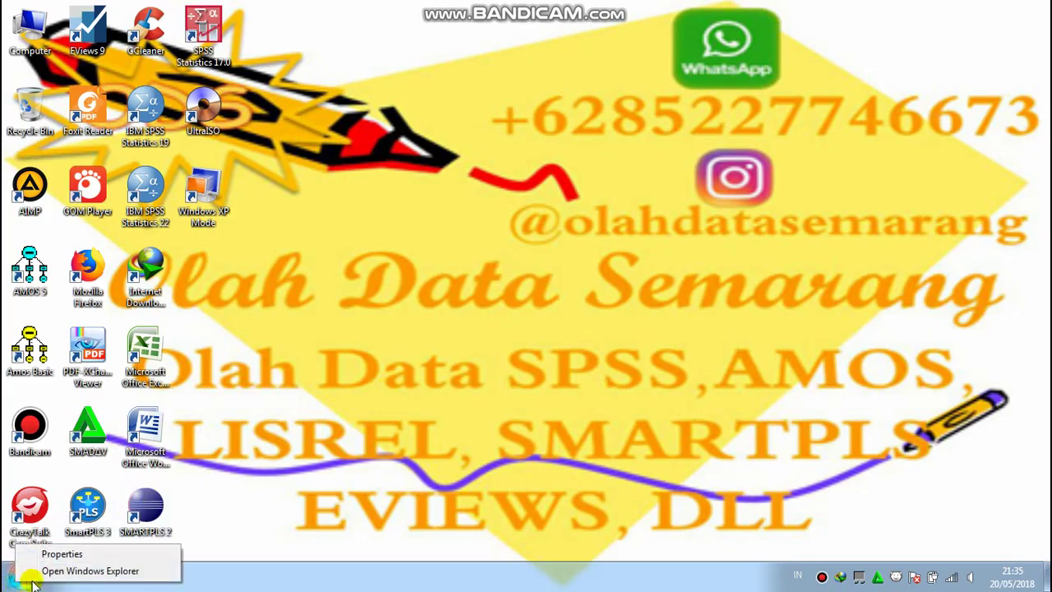
{"action": "left_click", "coordinate": [45, 570]}
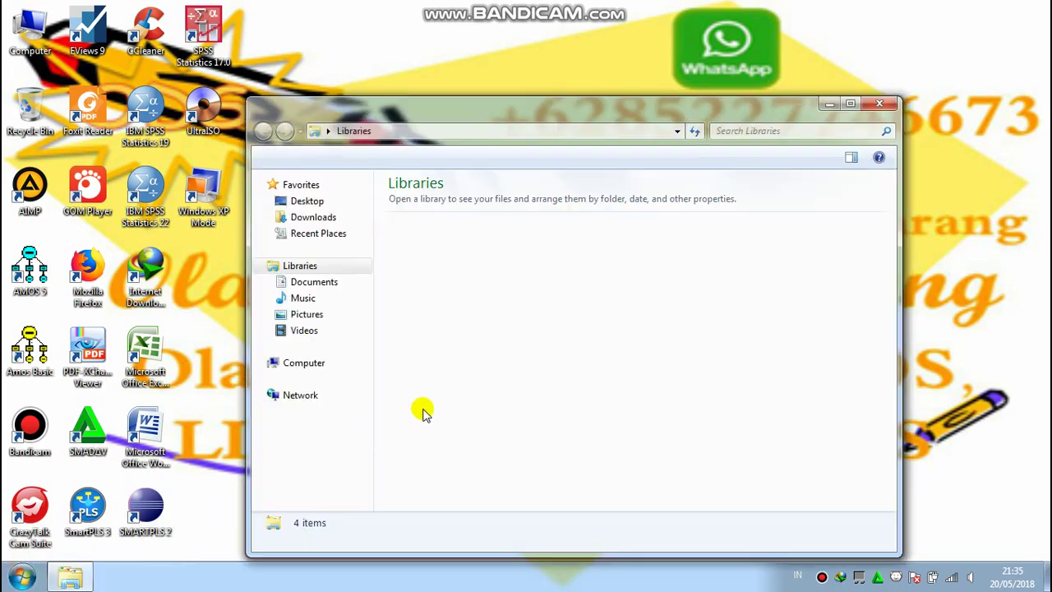
{"action": "left_click", "coordinate": [848, 104]}
{"action": "left_click", "coordinate": [95, 293]}
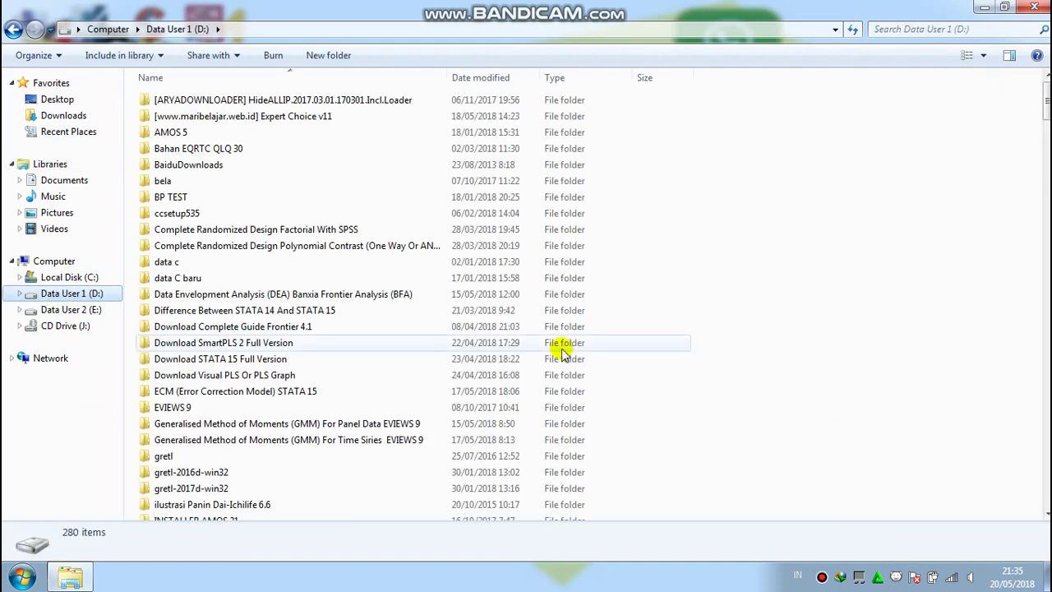
{"action": "left_click_drag", "start_coordinate": [1045, 514], "coordinate": [1045, 515]}
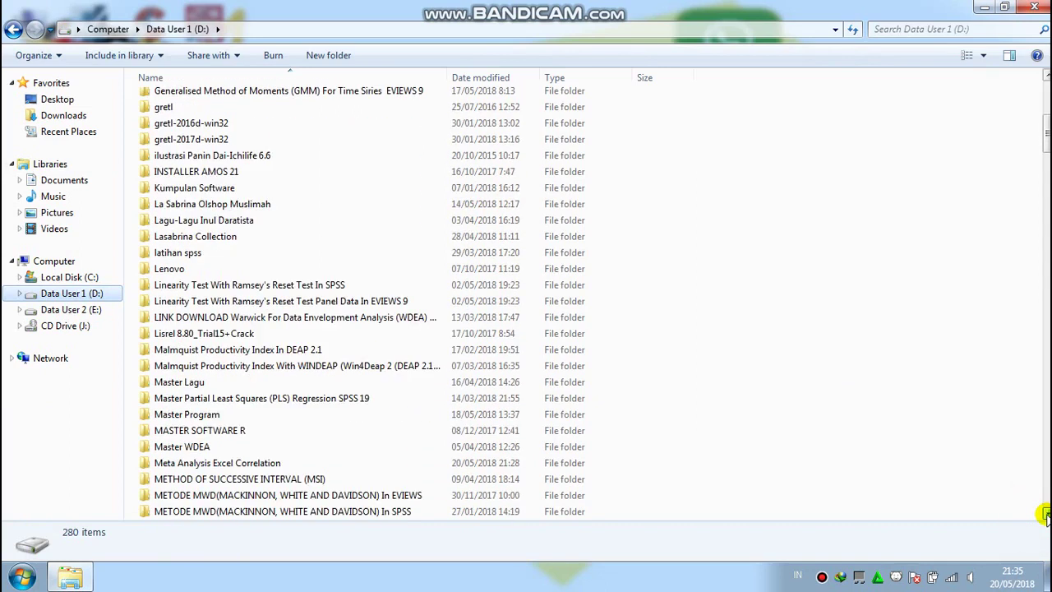
- Open the Meta Analysis Excel Correlation folder and open its workbook in Excel
{"action": "left_click", "coordinate": [252, 468]}
{"action": "right_click", "coordinate": [253, 468]}
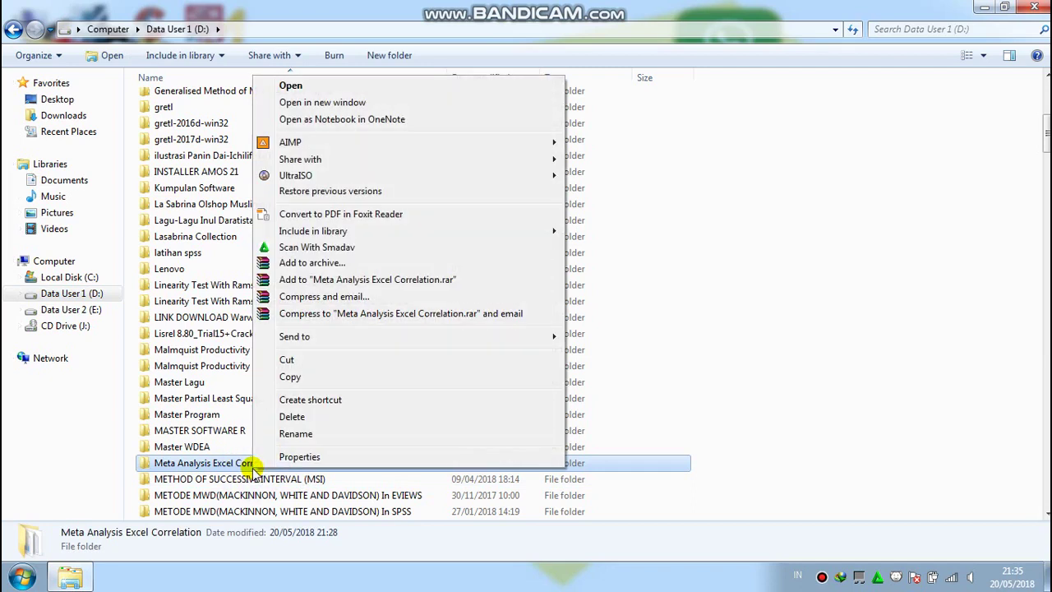
{"action": "left_click", "coordinate": [331, 87]}
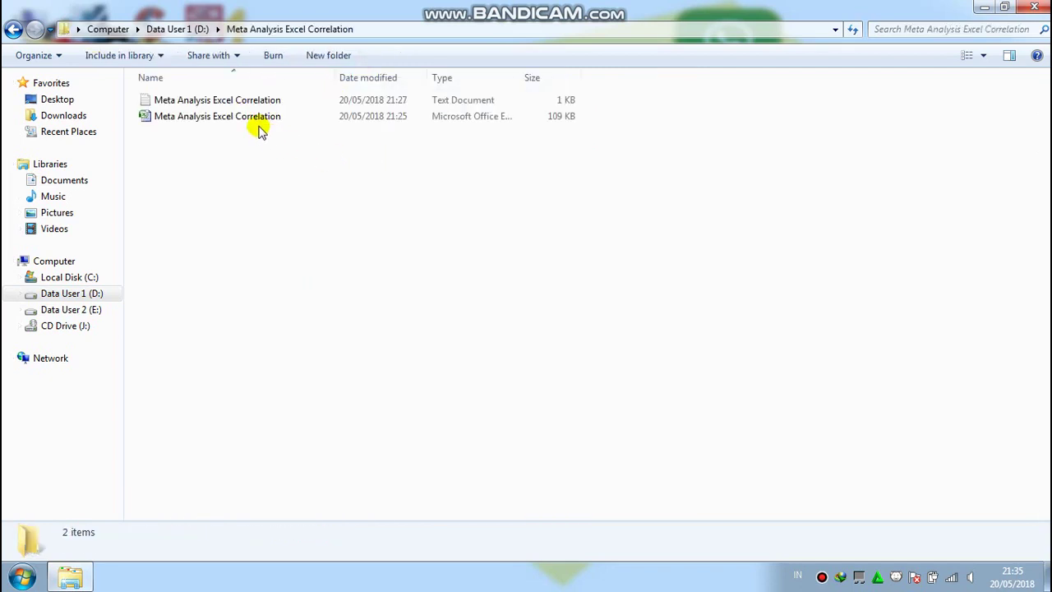
{"action": "left_click", "coordinate": [256, 125]}
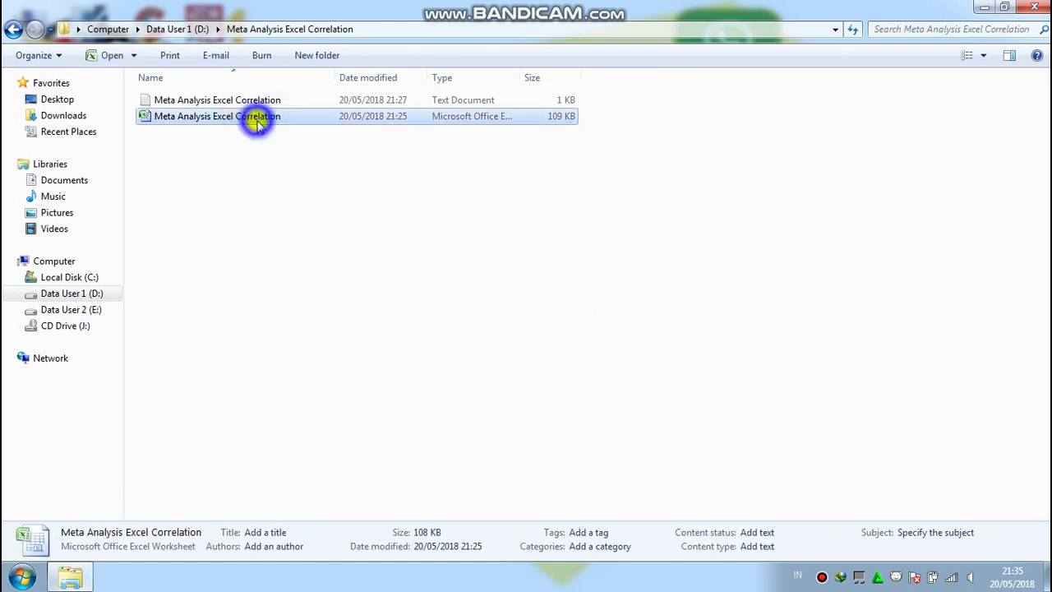
{"action": "right_click", "coordinate": [256, 123]}
{"action": "left_click", "coordinate": [266, 130]}
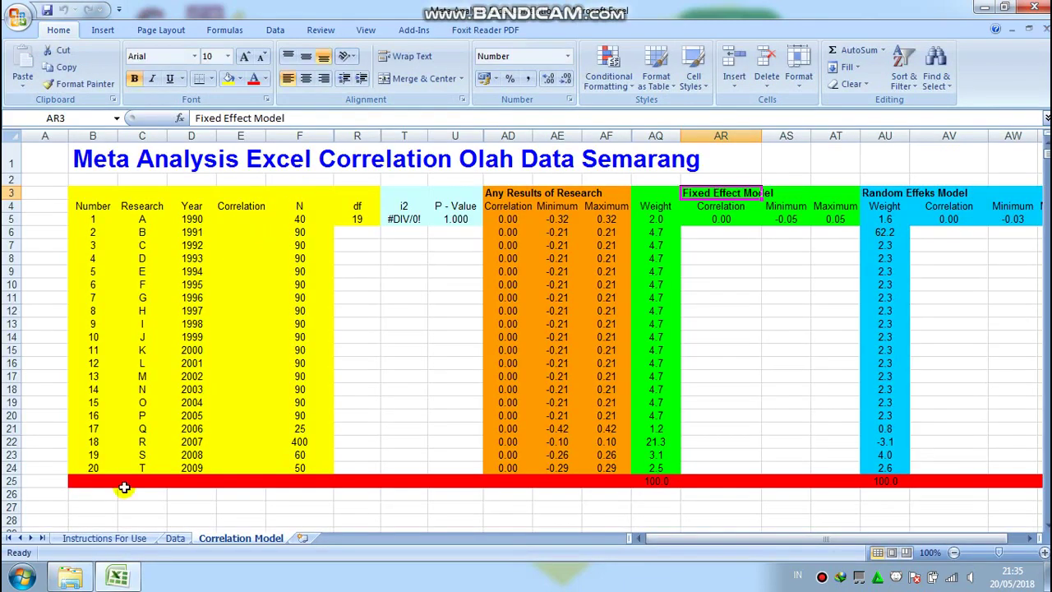
- Read the Instructions For Use sheet's eight numbered steps in cells B5 to B12
{"action": "left_click", "coordinate": [74, 538]}
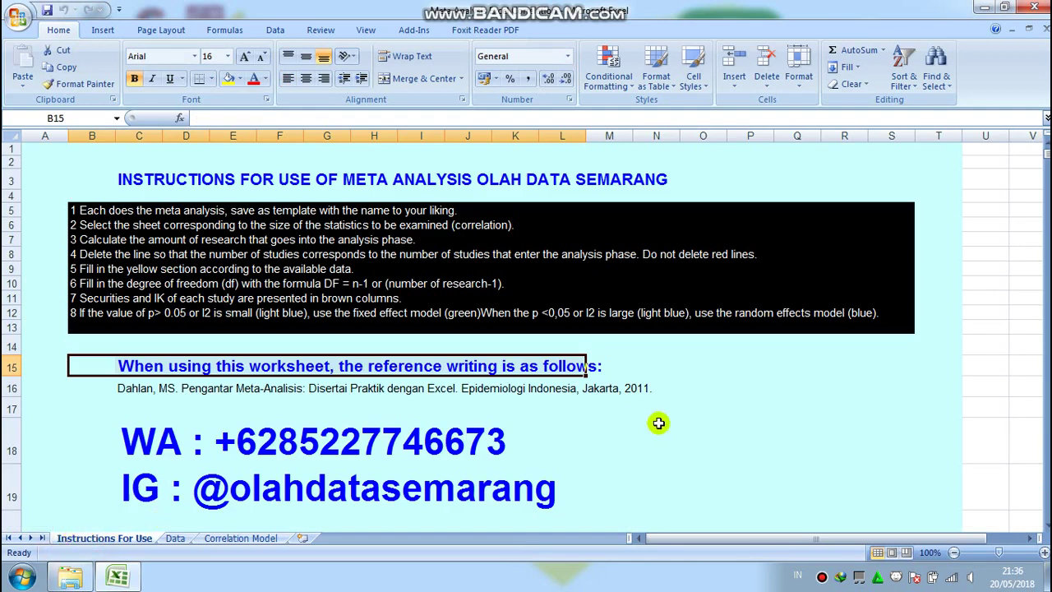
{"action": "left_click", "coordinate": [77, 210]}
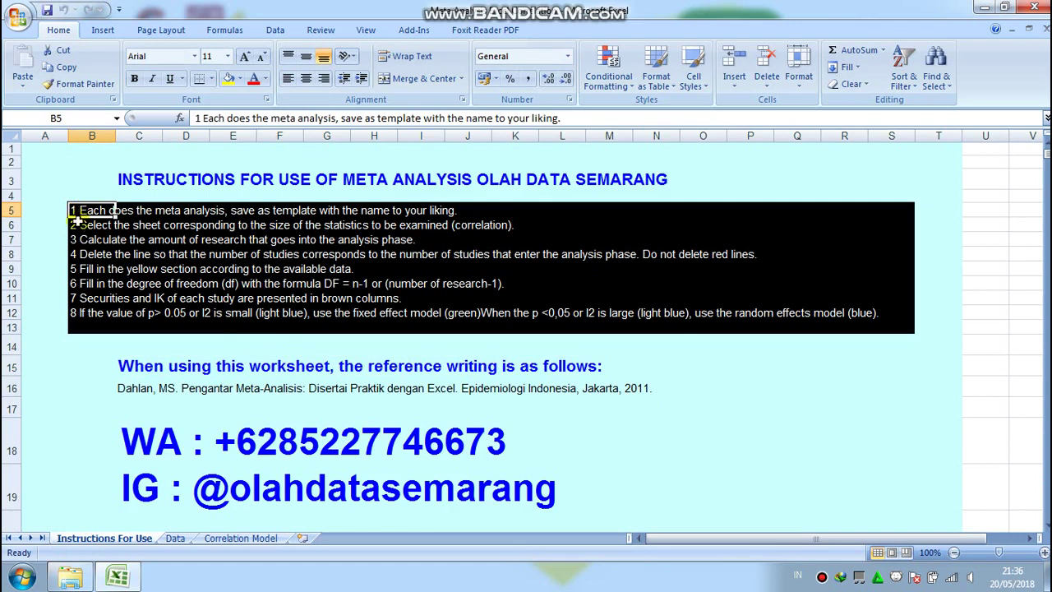
{"action": "left_click", "coordinate": [76, 223]}
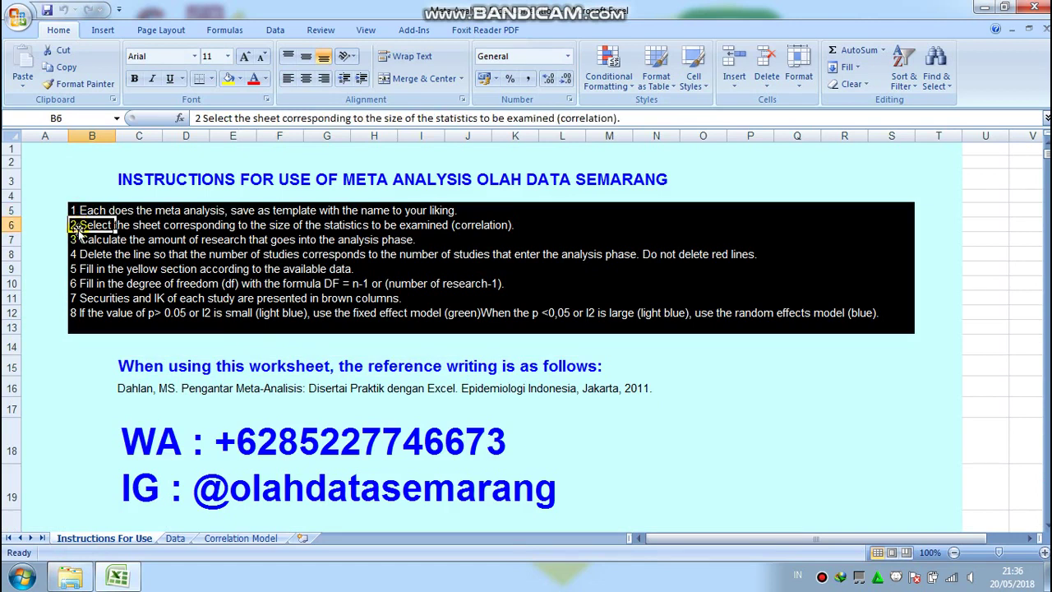
{"action": "left_click", "coordinate": [77, 238]}
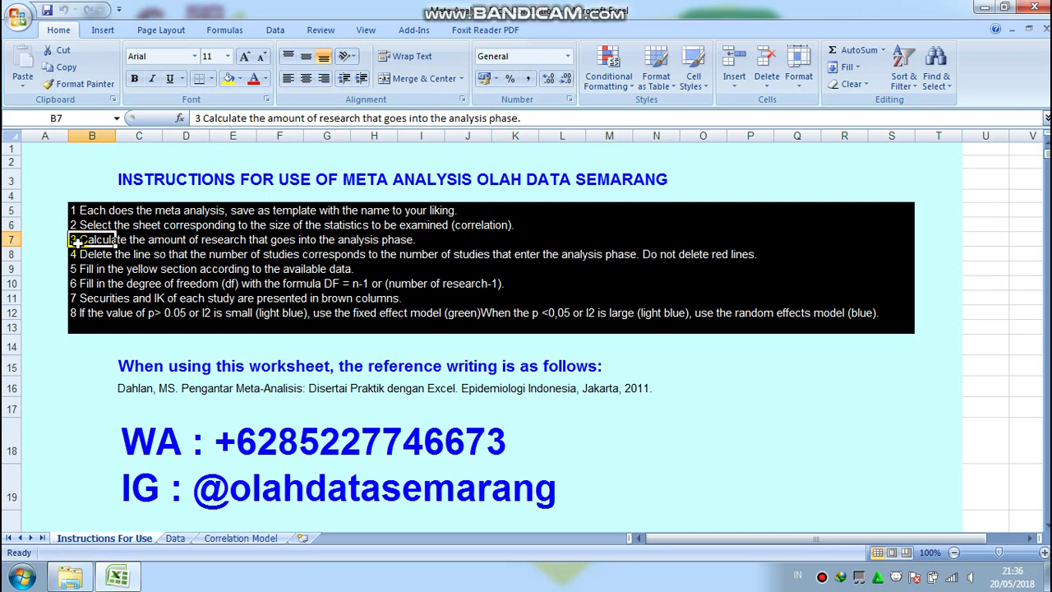
{"action": "left_click", "coordinate": [73, 254]}
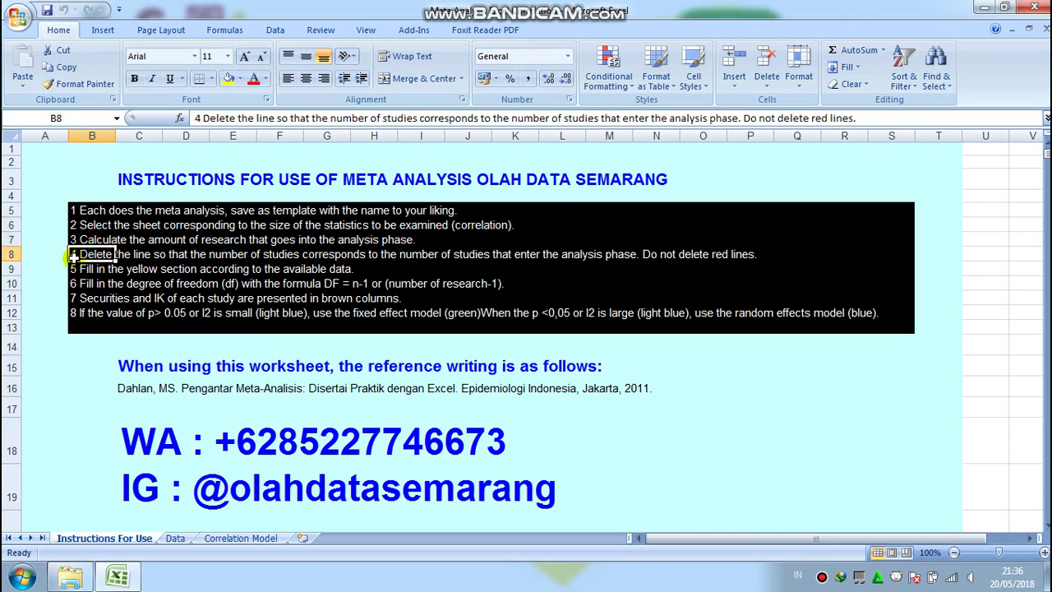
{"action": "left_click", "coordinate": [74, 269]}
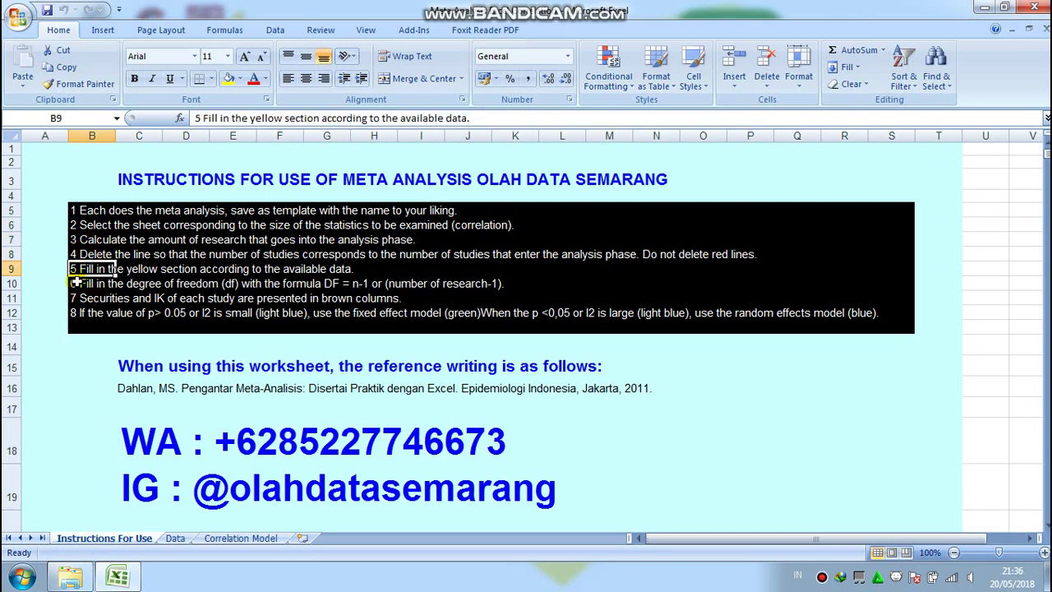
{"action": "left_click", "coordinate": [75, 283]}
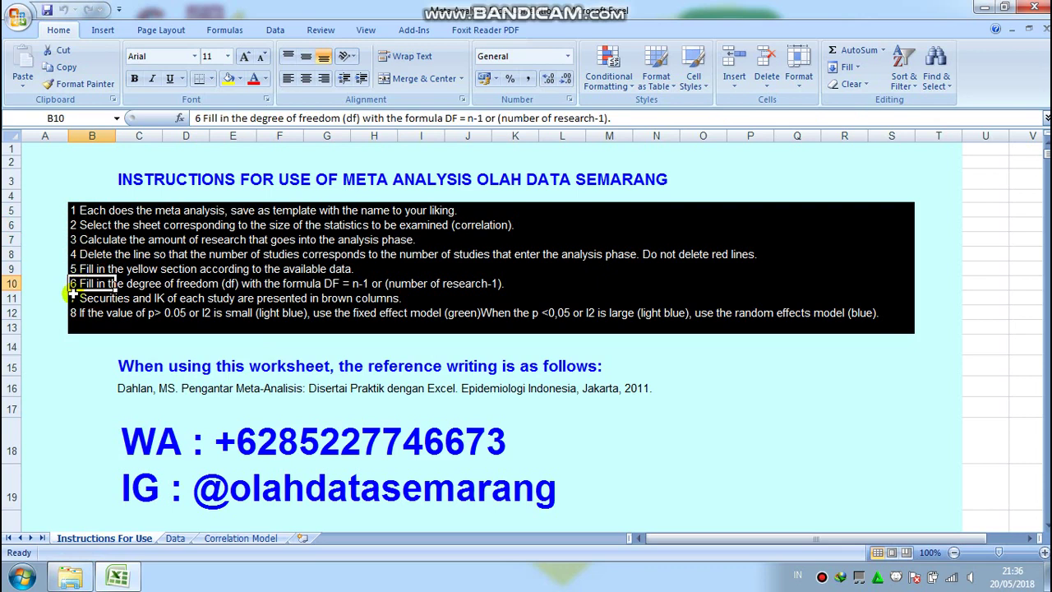
{"action": "left_click", "coordinate": [73, 295]}
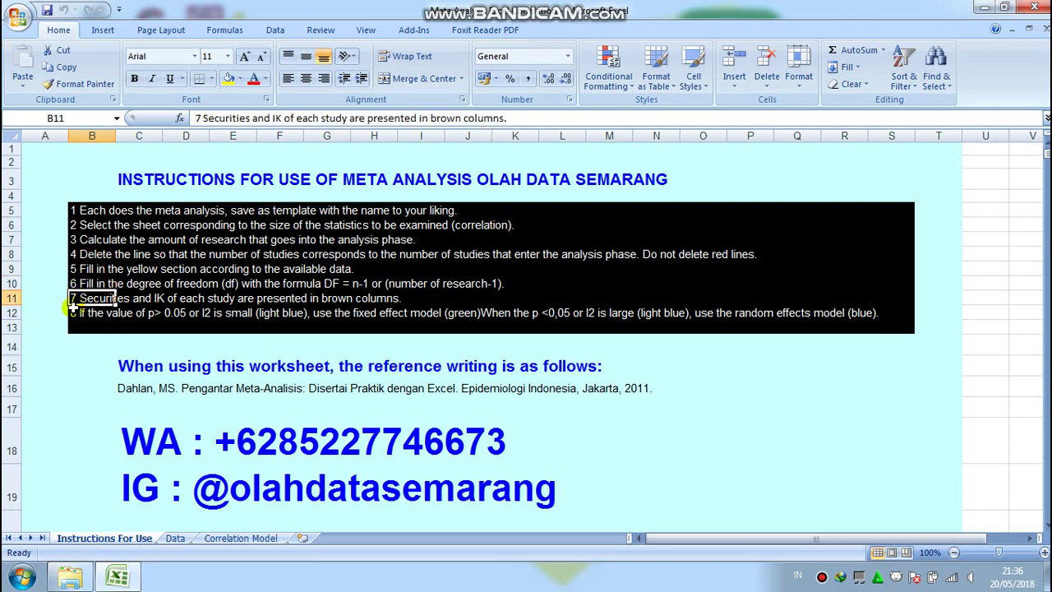
{"action": "left_click", "coordinate": [72, 310]}
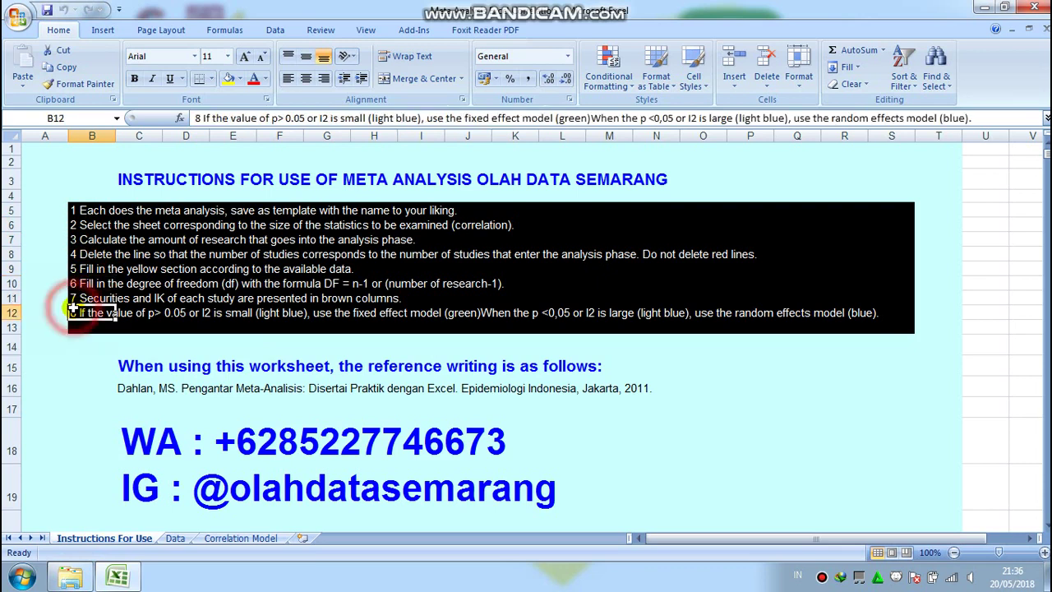
{"action": "left_click", "coordinate": [952, 209]}
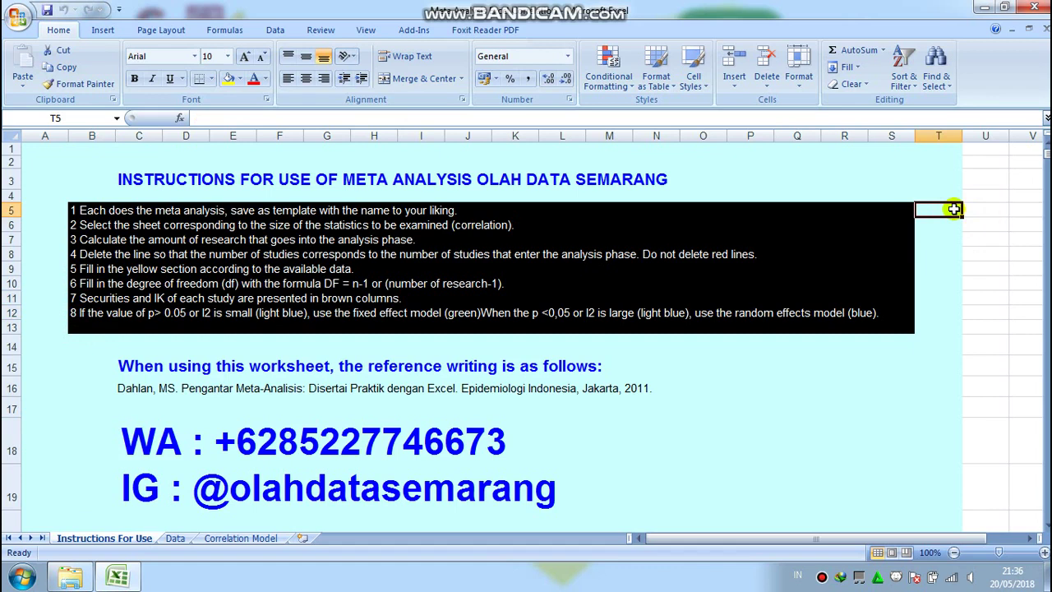
- Copy the 20 study correlations B2:B21 from the Data sheet
{"action": "left_click", "coordinate": [170, 539]}
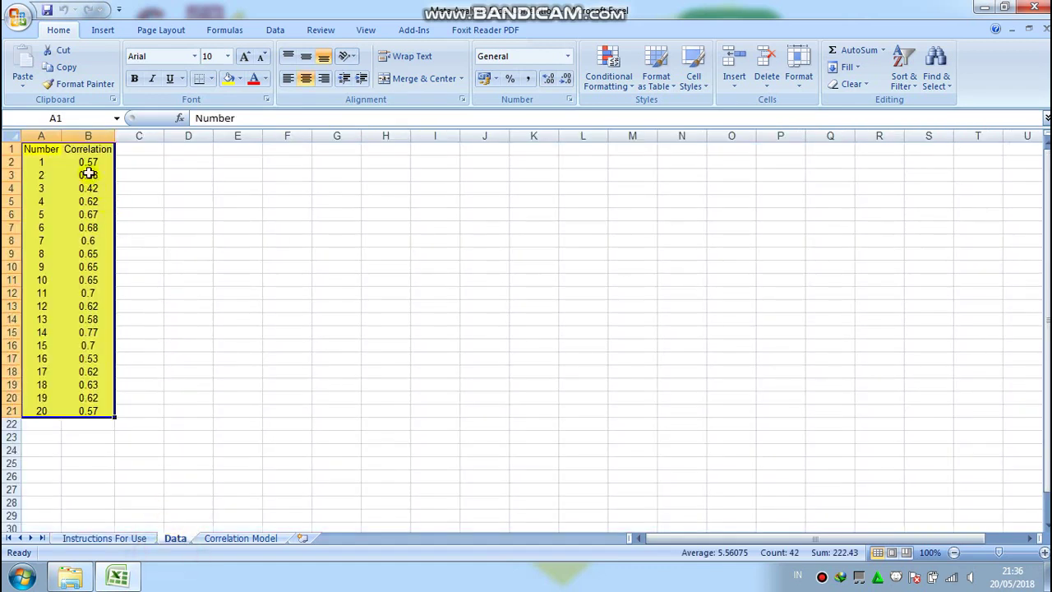
{"action": "left_click_drag", "start_coordinate": [88, 162], "coordinate": [87, 219]}
{"action": "left_click_drag", "start_coordinate": [88, 266], "coordinate": [73, 346]}
{"action": "left_click_drag", "start_coordinate": [98, 162], "coordinate": [90, 399]}
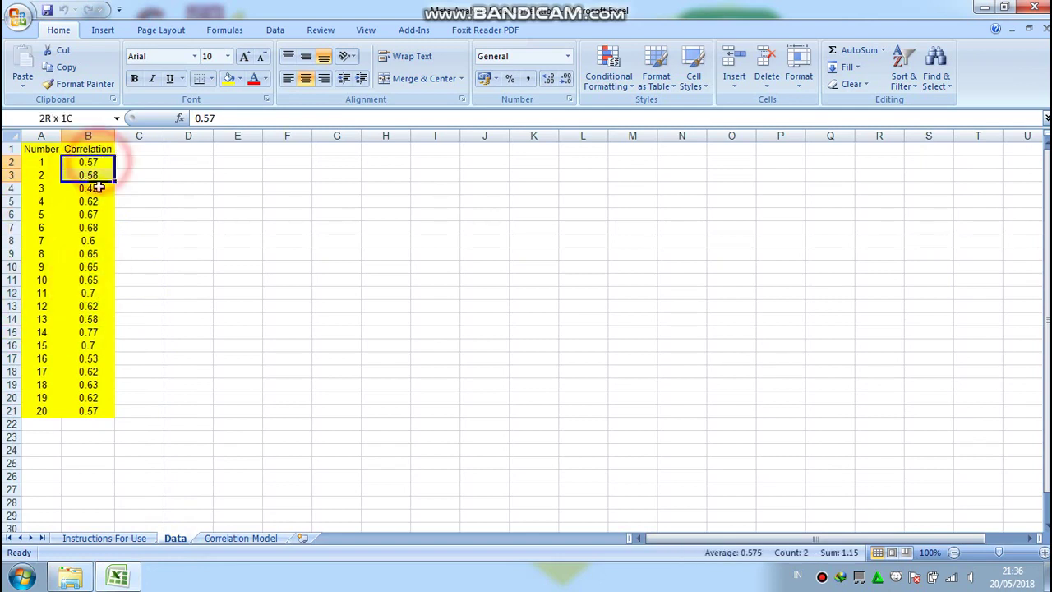
{"action": "left_click_drag", "start_coordinate": [90, 398], "coordinate": [88, 411]}
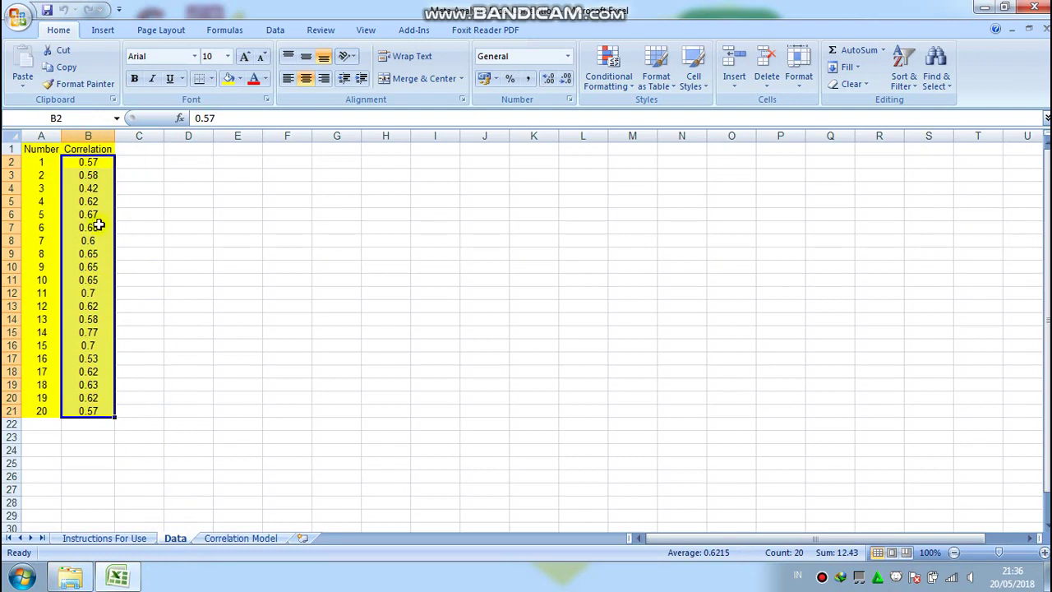
{"action": "left_click", "coordinate": [66, 72]}
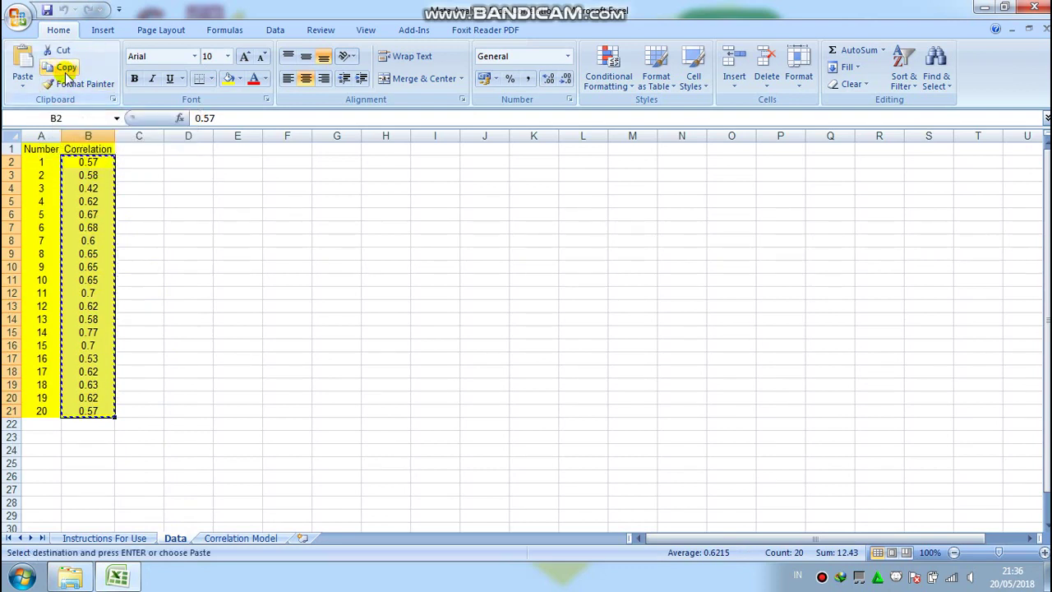
- Paste the correlations into cell E5 of the Correlation Model sheet
{"action": "left_click", "coordinate": [212, 538]}
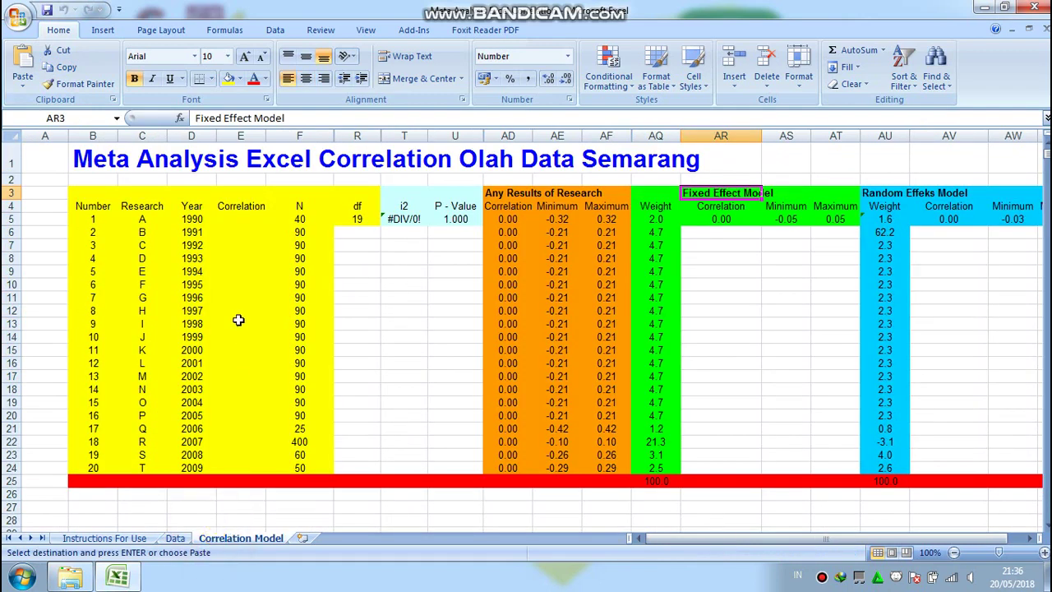
{"action": "left_click", "coordinate": [255, 217]}
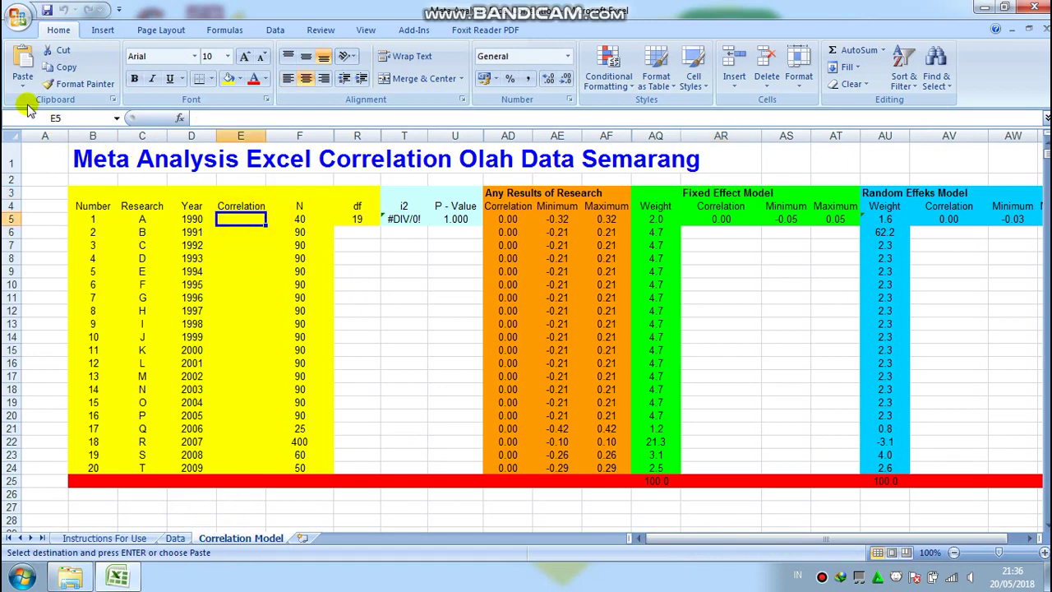
{"action": "left_click", "coordinate": [23, 66]}
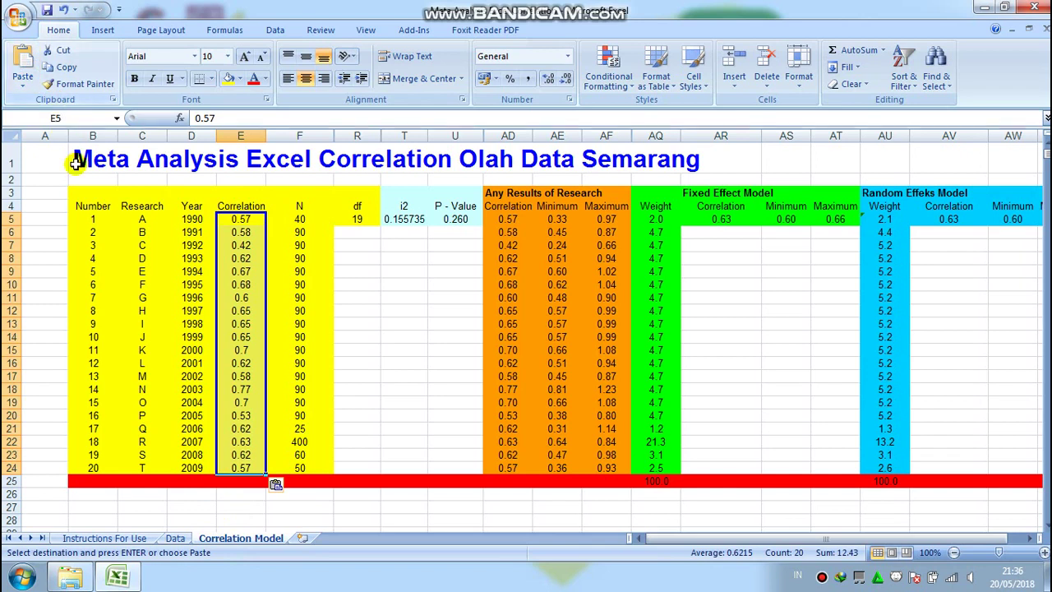
{"action": "left_click", "coordinate": [294, 219]}
- Correct study R's sample size in cell F22 from 400 to 40
{"action": "left_click", "coordinate": [301, 441]}
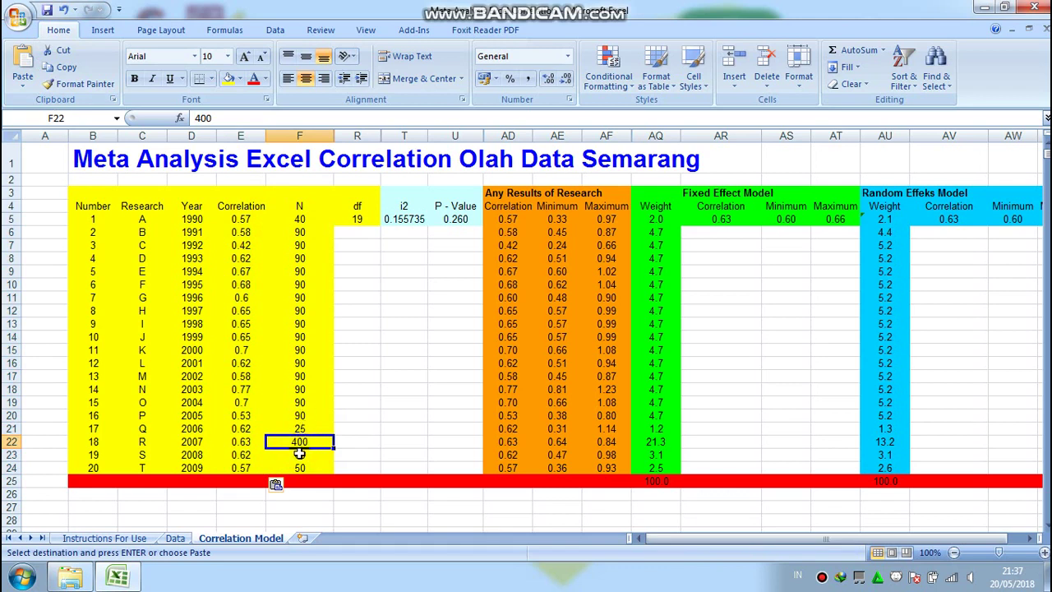
{"action": "left_click", "coordinate": [298, 429]}
{"action": "left_click", "coordinate": [295, 441]}
{"action": "type", "text": "4"}
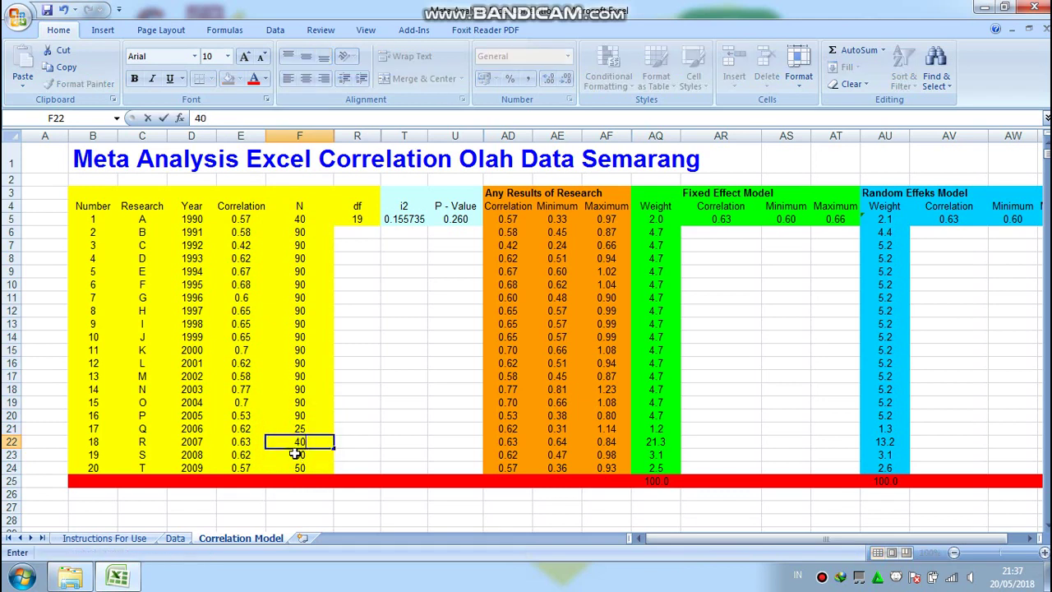
{"action": "left_click", "coordinate": [294, 453]}
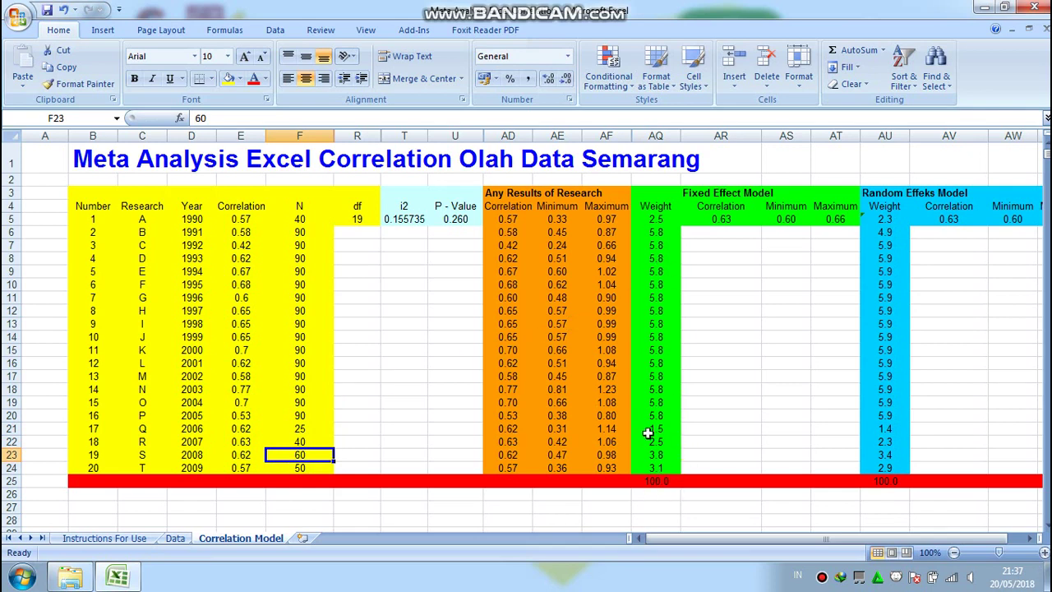
{"action": "left_click_drag", "start_coordinate": [695, 537], "coordinate": [728, 537]}
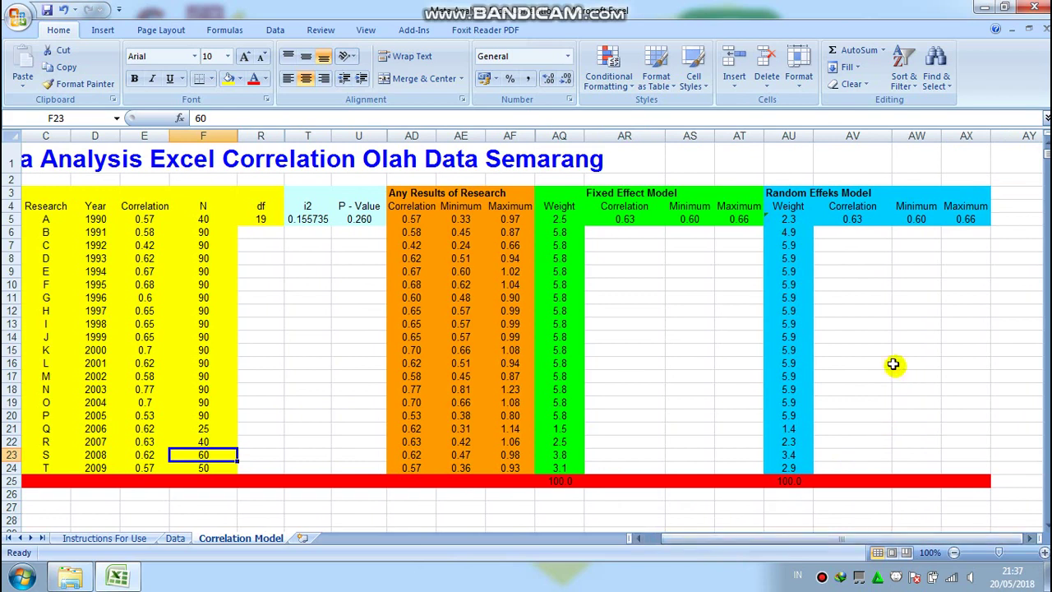
{"action": "left_click", "coordinate": [605, 217]}
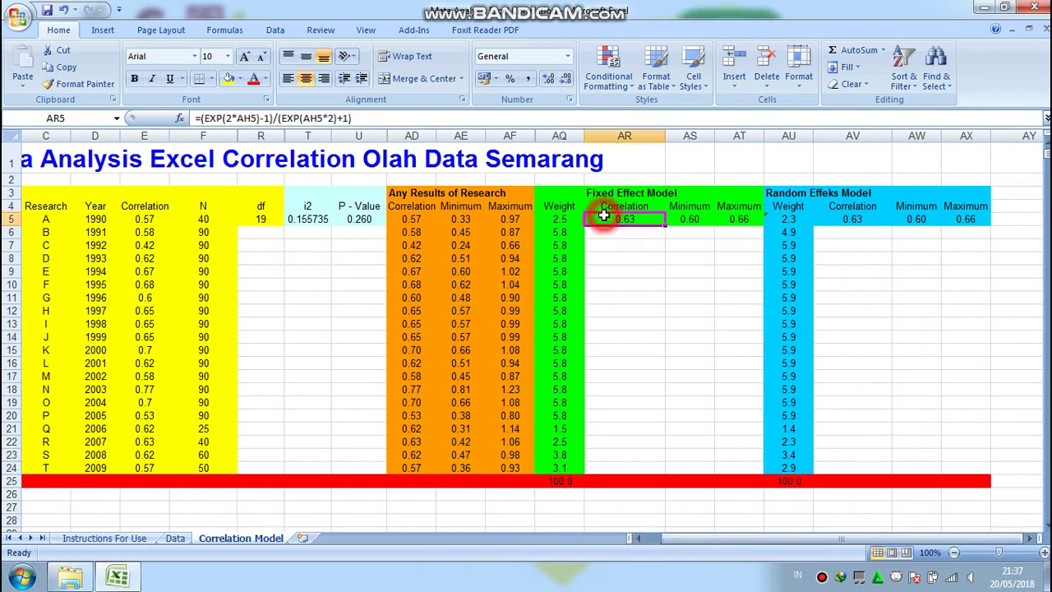
{"action": "left_click", "coordinate": [466, 117]}
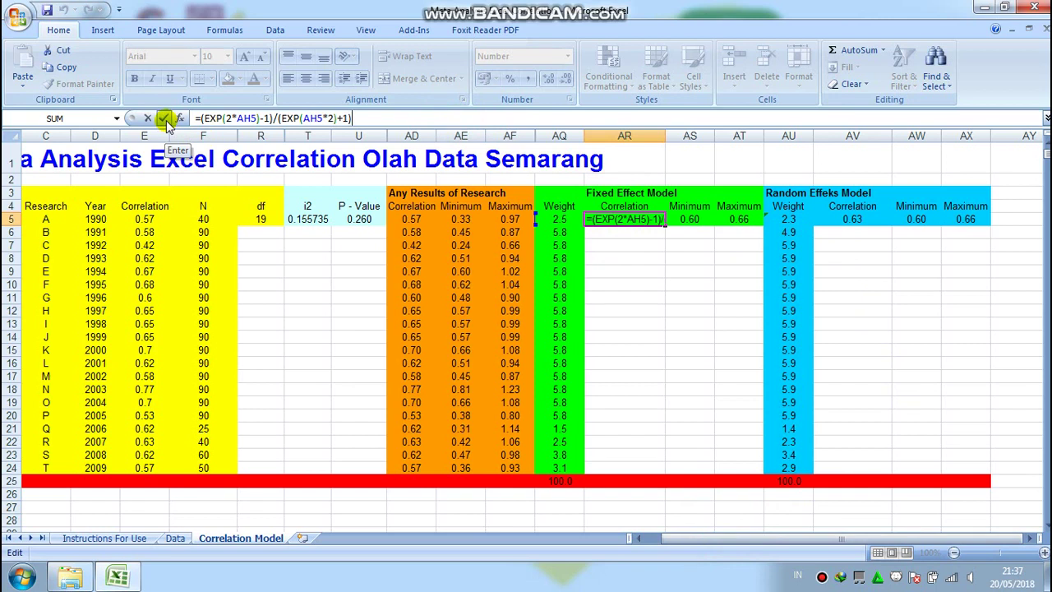
{"action": "left_click", "coordinate": [165, 120]}
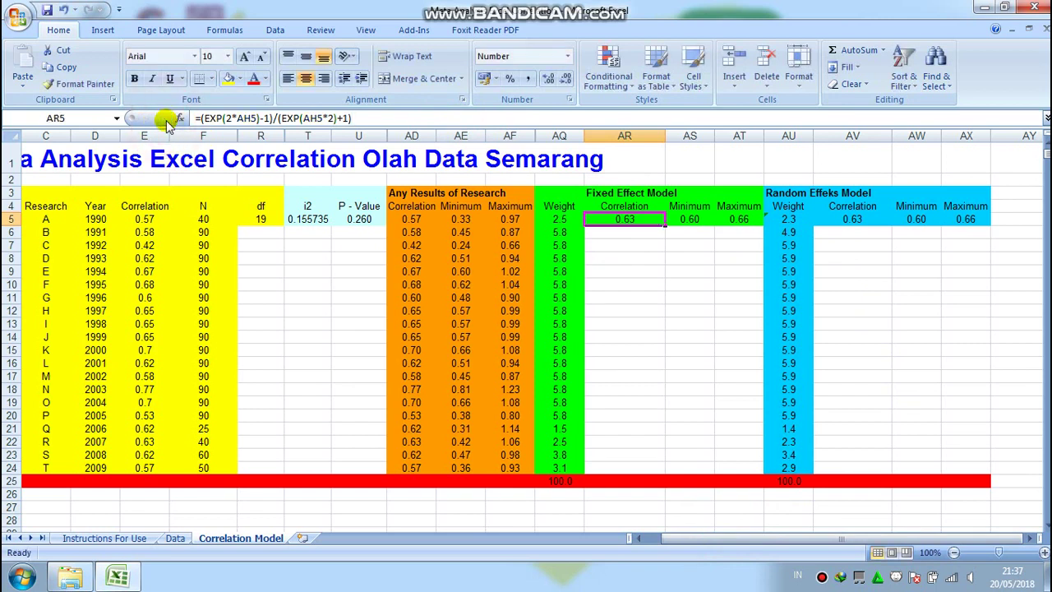
{"action": "left_click", "coordinate": [356, 220]}
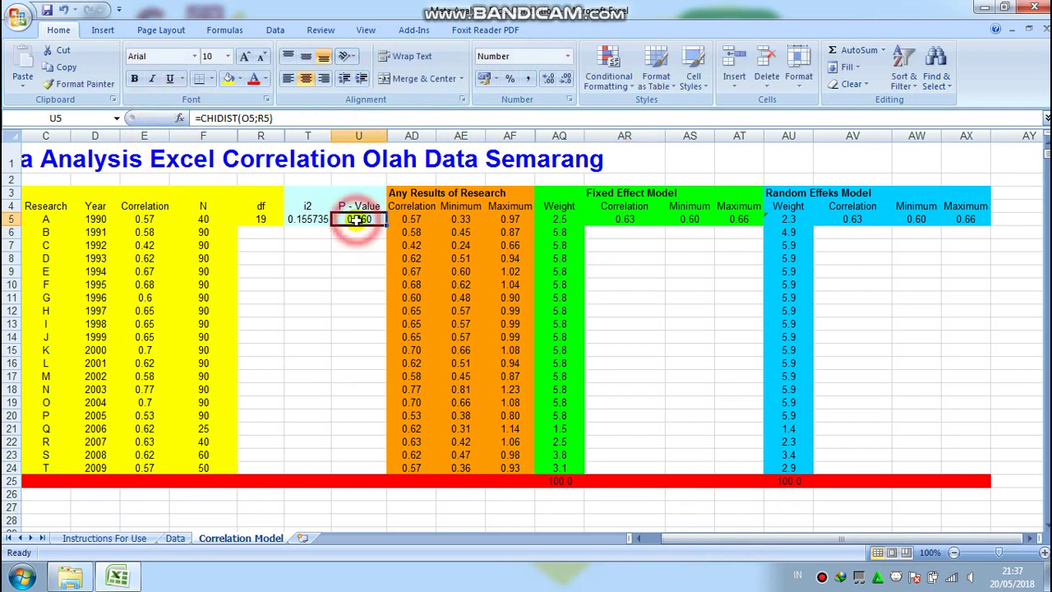
{"action": "left_click", "coordinate": [309, 119]}
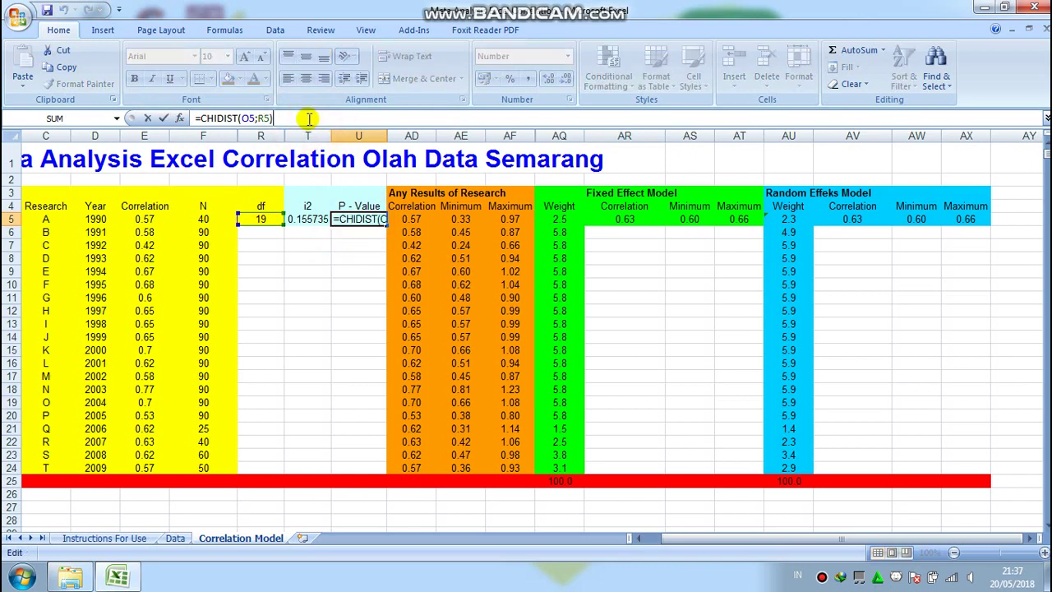
{"action": "left_click", "coordinate": [166, 119]}
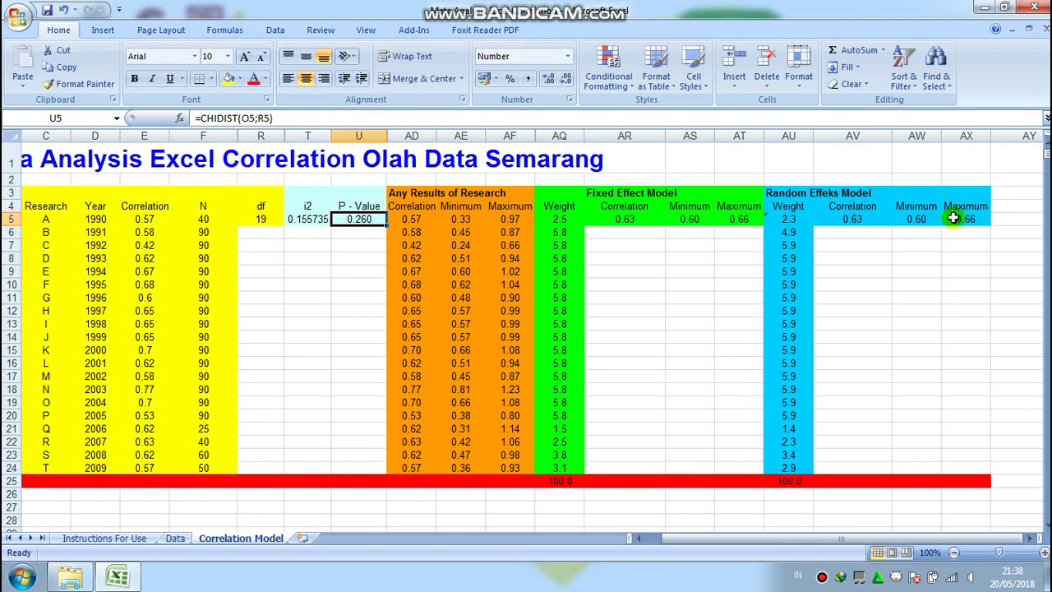
- Close Excel saving the workbook changes, then close the Explorer window
{"action": "left_click", "coordinate": [1033, 8]}
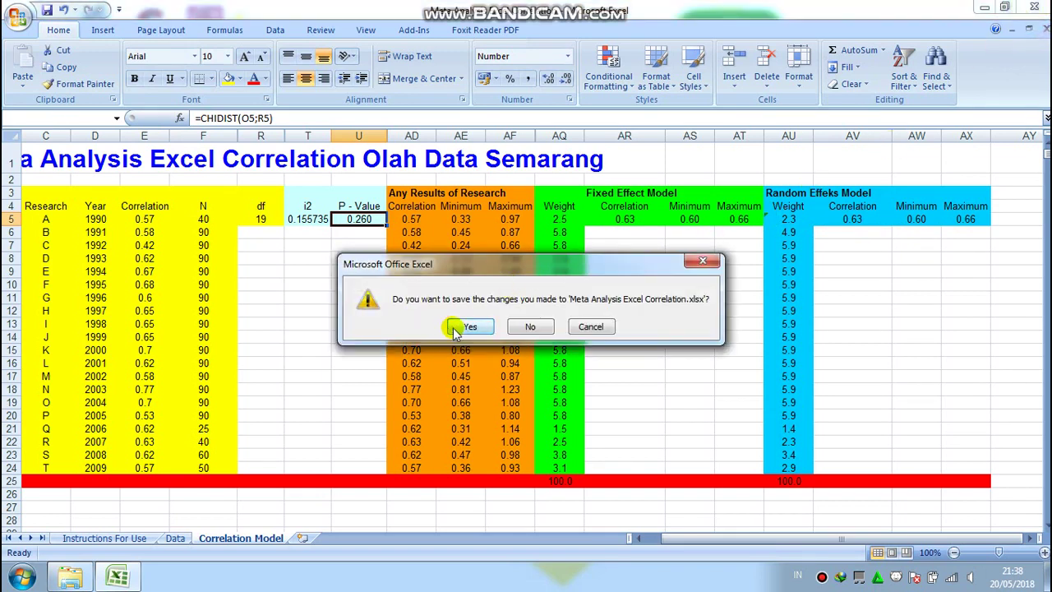
{"action": "left_click", "coordinate": [458, 329]}
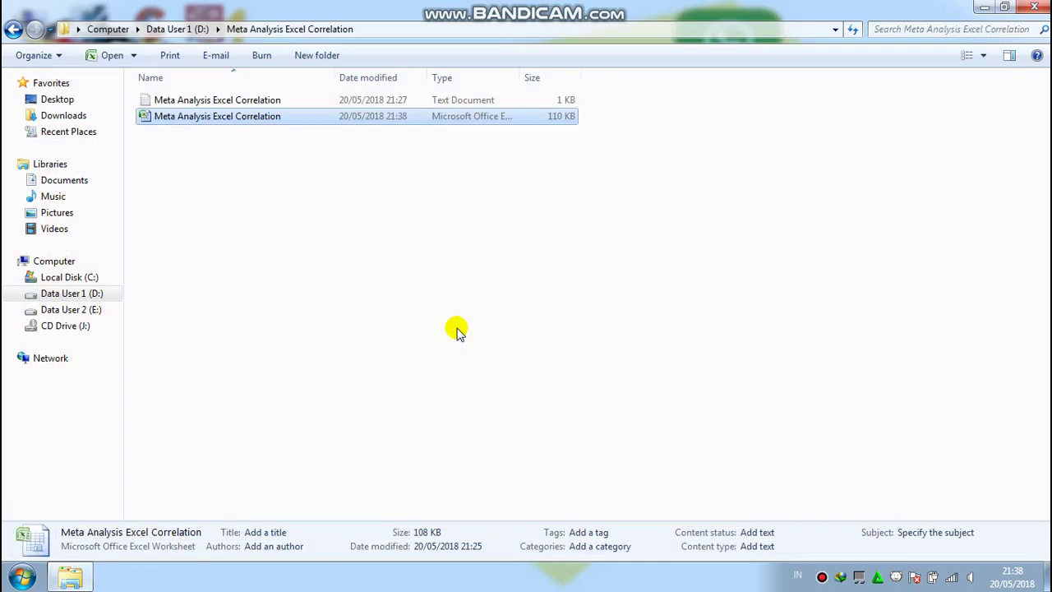
{"action": "left_click", "coordinate": [1033, 9]}
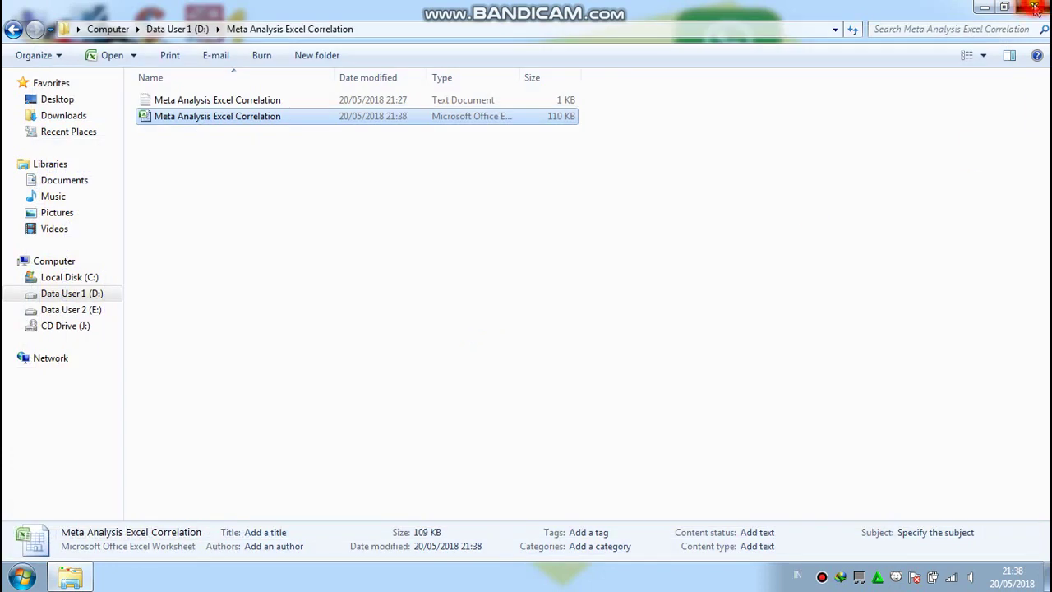